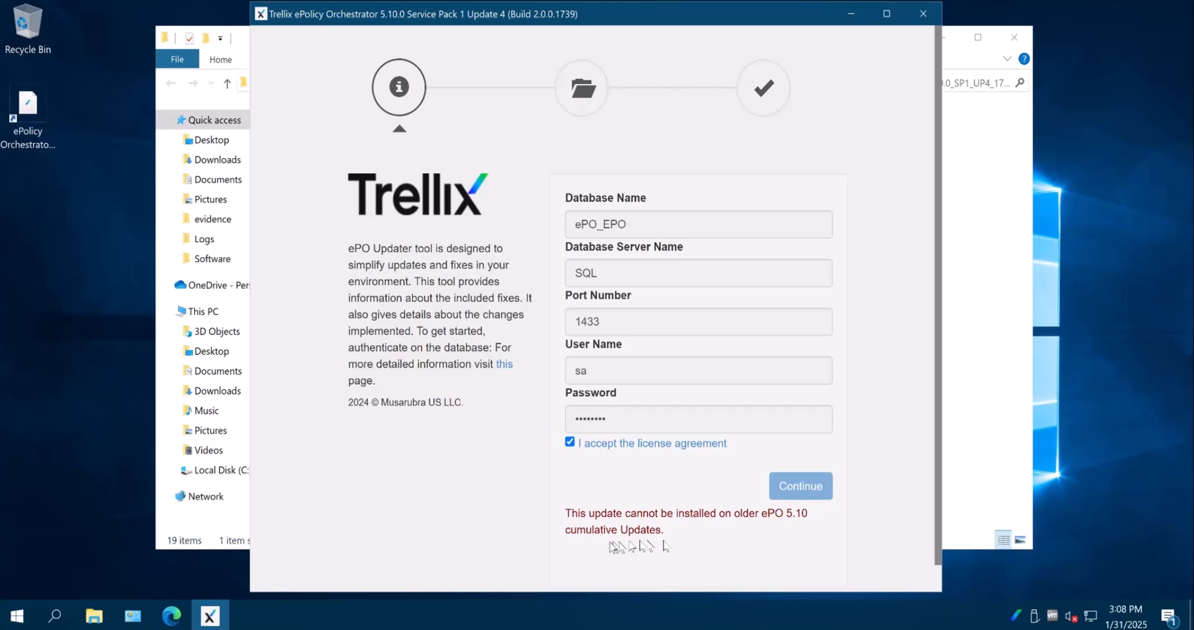
Close the ePolicy Orchestrator 5.10.0 Service Pack 1 Update 4 updater
{"action": "key", "text": "Num_Lock"}
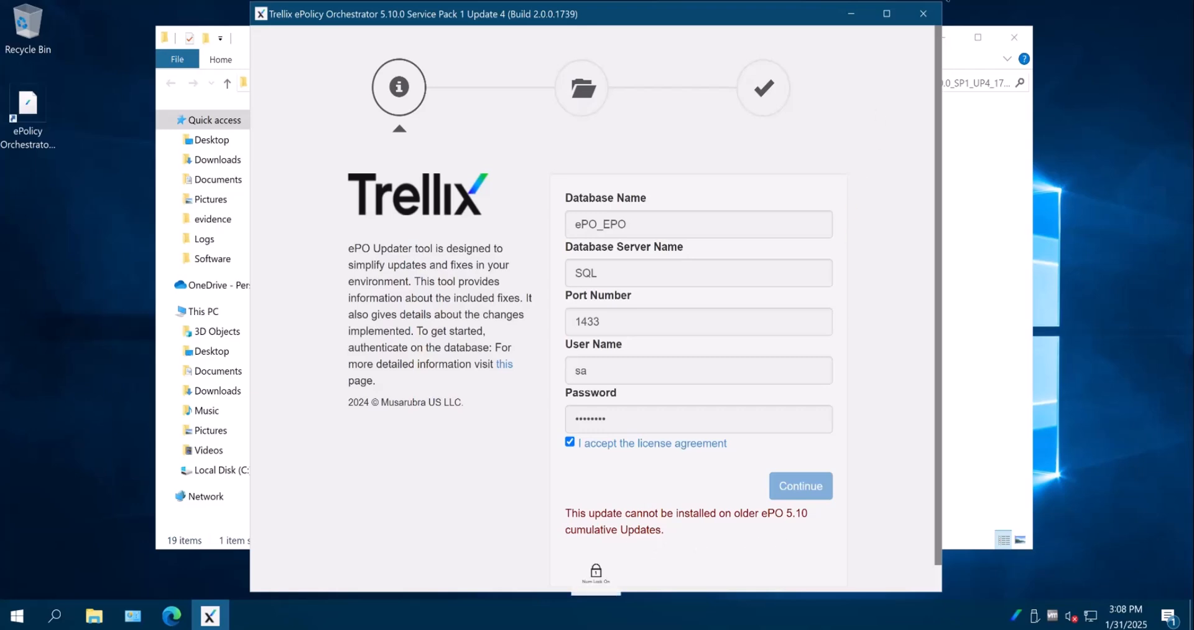
{"action": "left_click", "coordinate": [924, 14]}
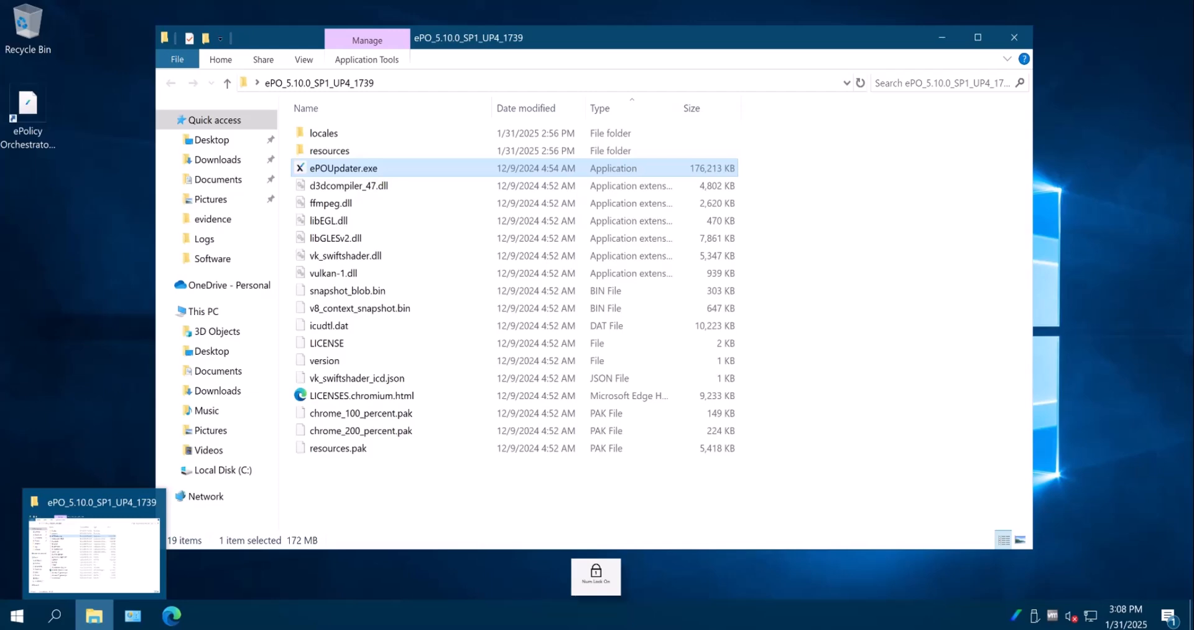
{"action": "key", "text": "super+e"}
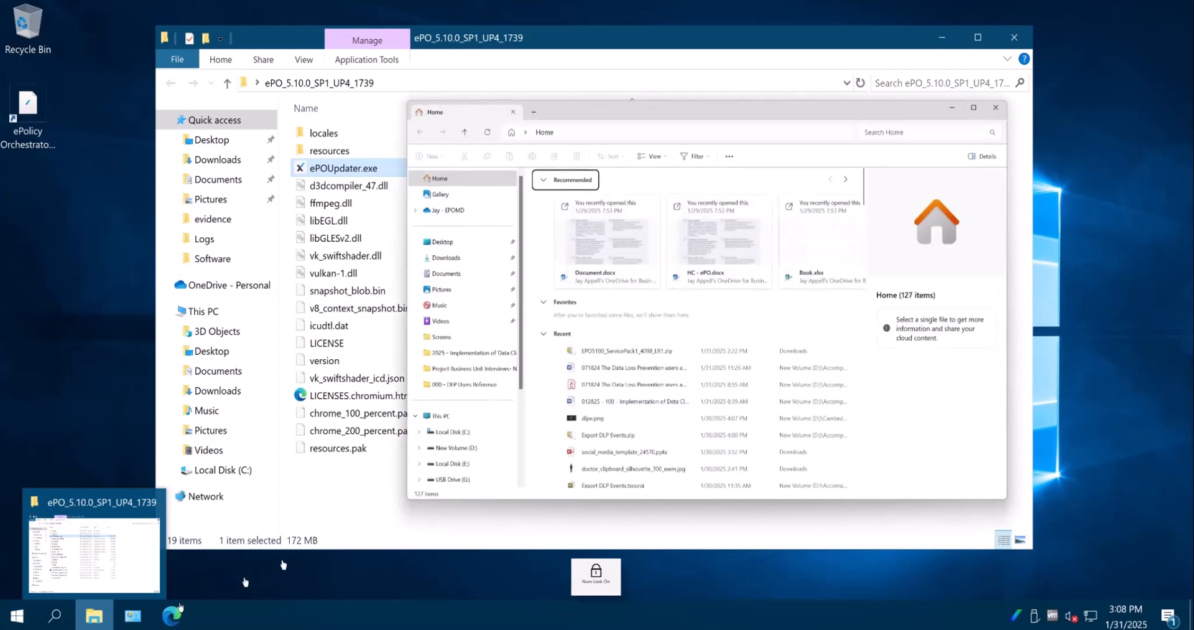
{"action": "left_click_drag", "start_coordinate": [752, 111], "coordinate": [1193, 114]}
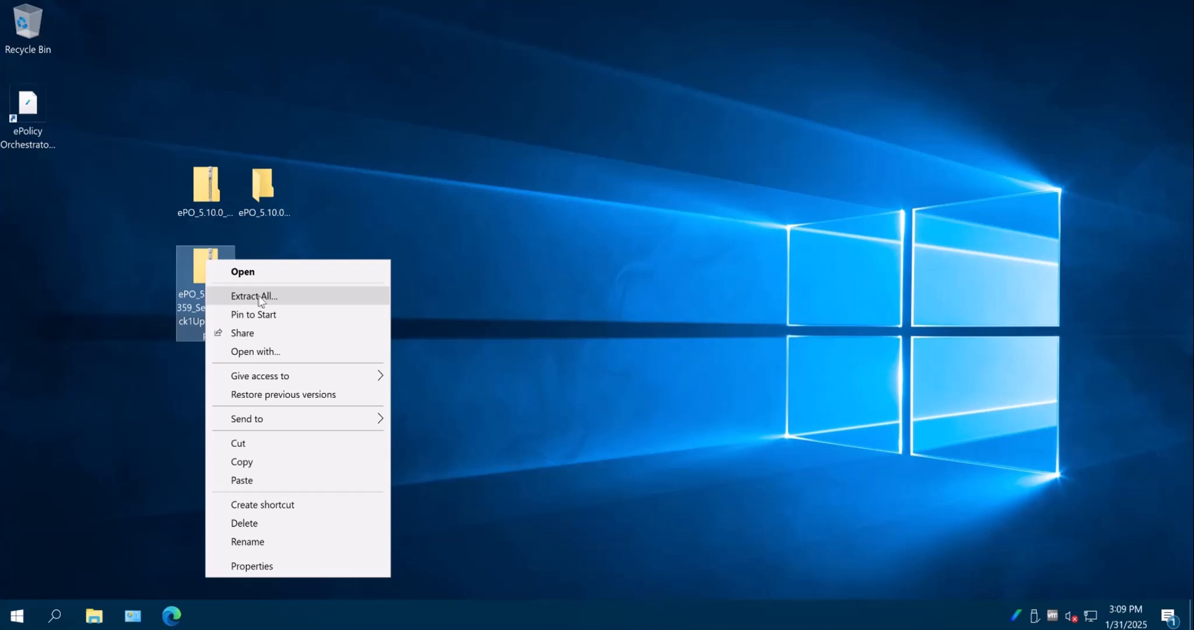
Extract the base Service Pack 1 archive to the desktop folder ePO_5.10.0_1359_ServicePack1Update
{"action": "left_click", "coordinate": [235, 293]}
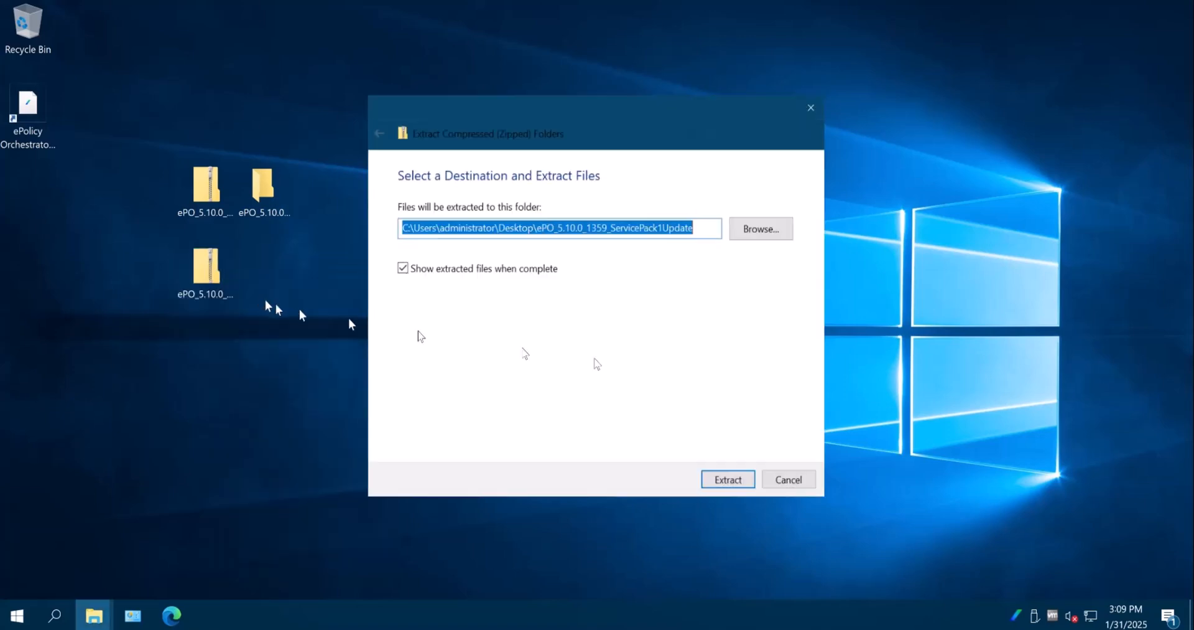
{"action": "left_click", "coordinate": [732, 479]}
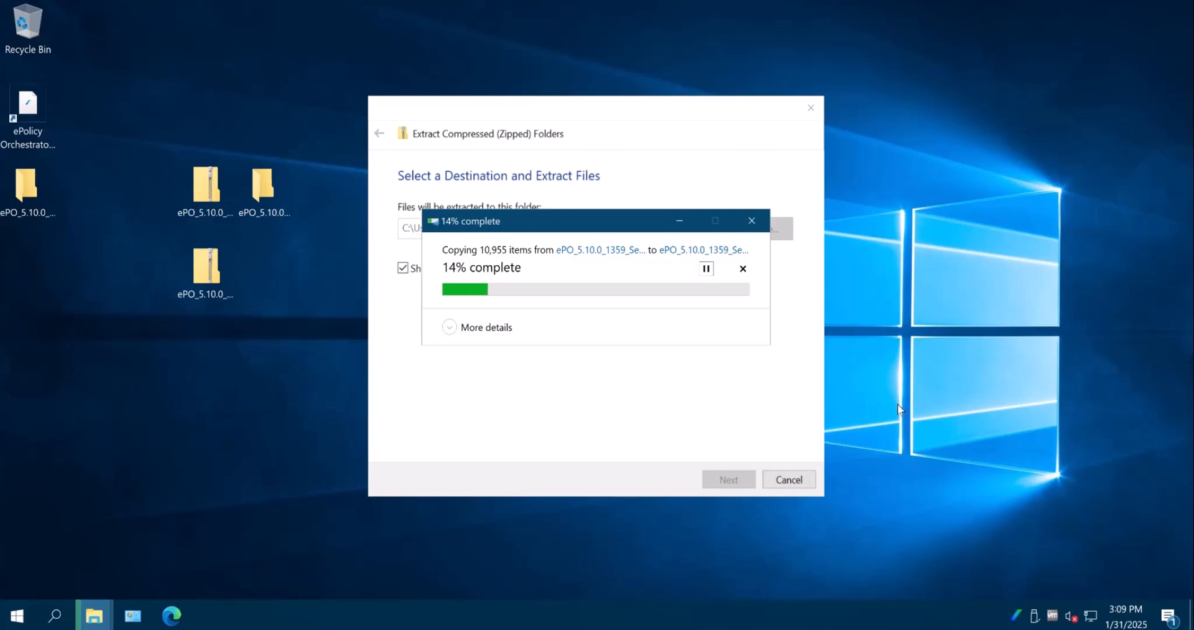
{"action": "left_click", "coordinate": [219, 211]}
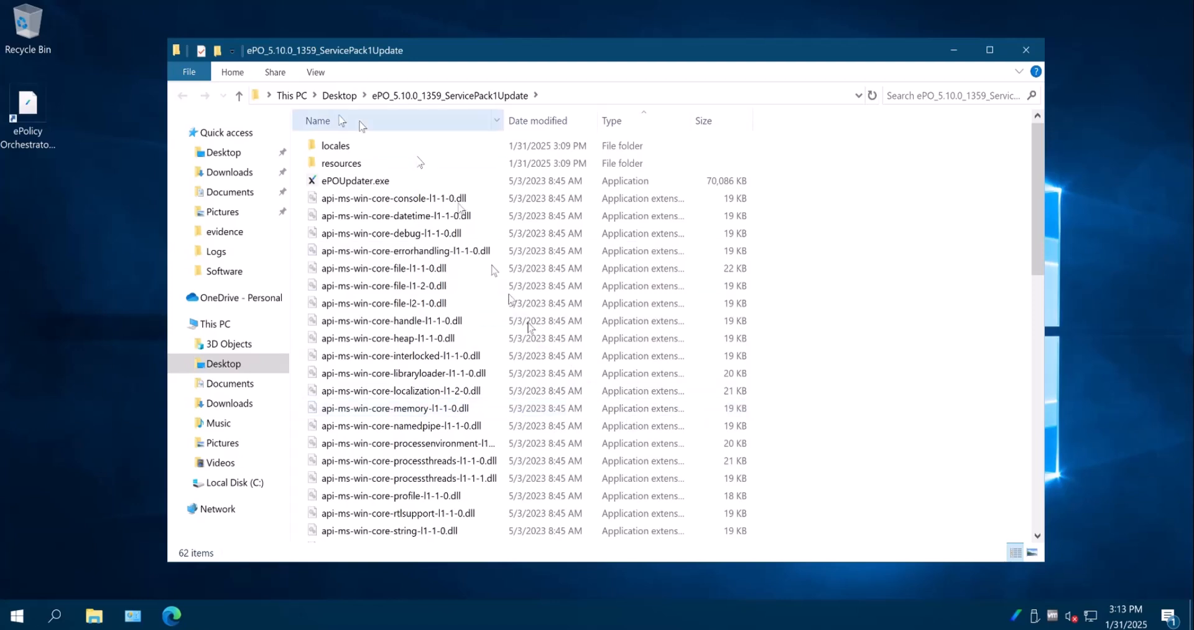
Run ePOUpdater.exe from the ePO_5.10.0_1359_ServicePack1Update folder, signing in with the database password and accepting the license agreement
{"action": "double_click", "coordinate": [370, 182]}
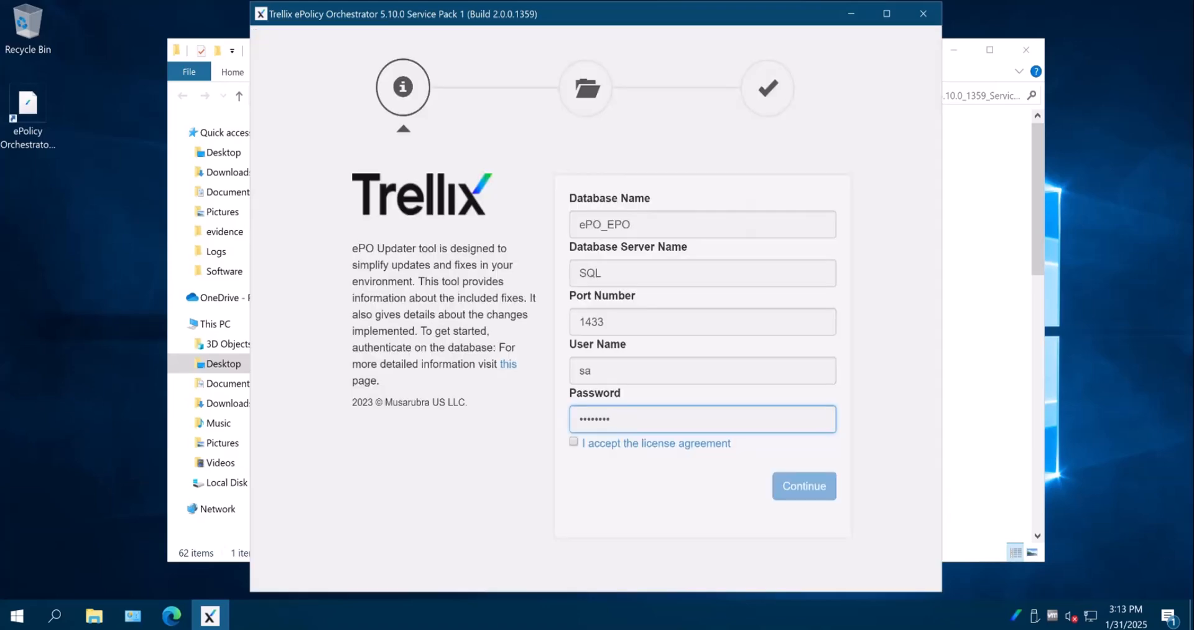
{"action": "left_click", "coordinate": [574, 441]}
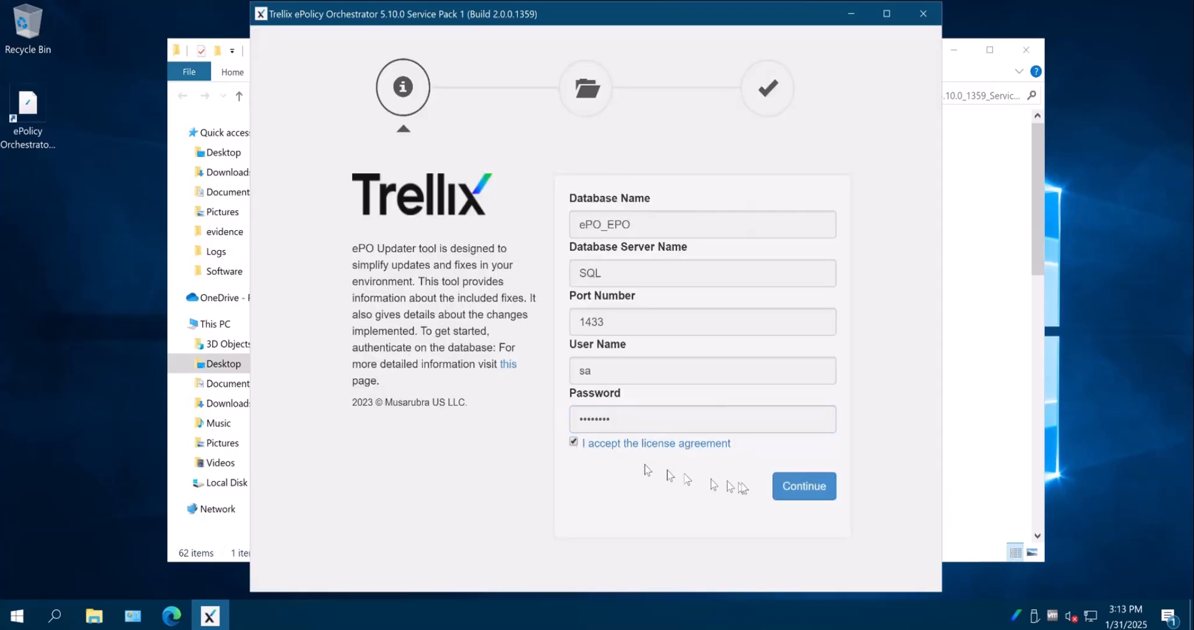
{"action": "left_click", "coordinate": [790, 491]}
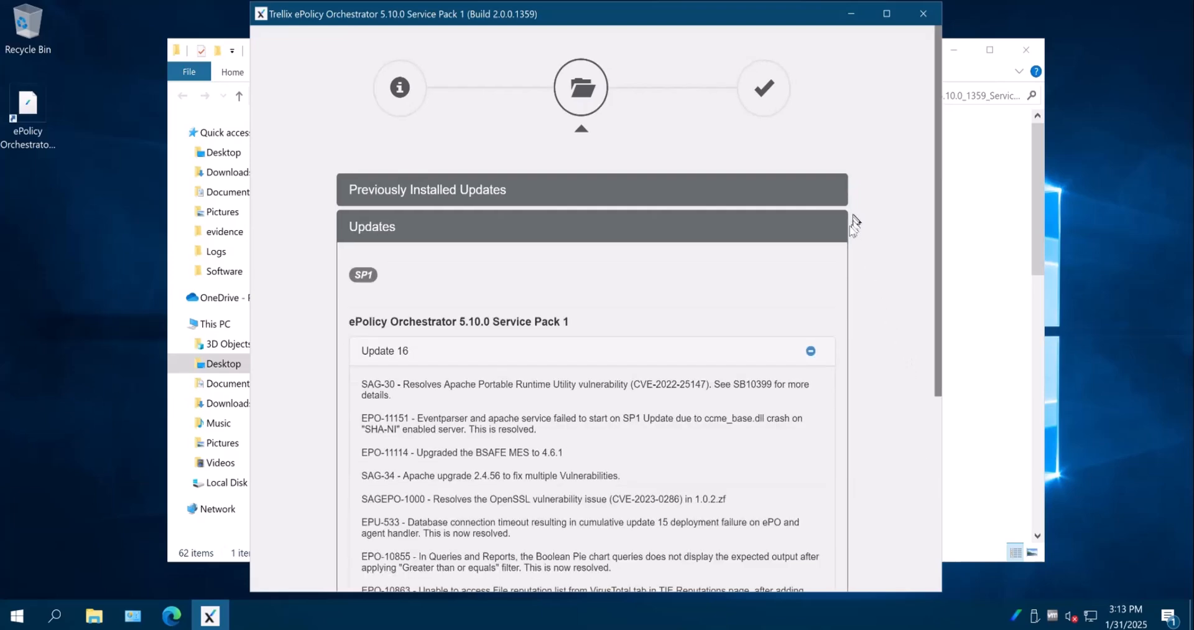
Review the fixes in ePolicy Orchestrator 5.10.0 Service Pack 1 and apply the update
{"action": "scroll", "coordinate": [796, 243], "scroll_direction": "down", "scroll_amount": 3}
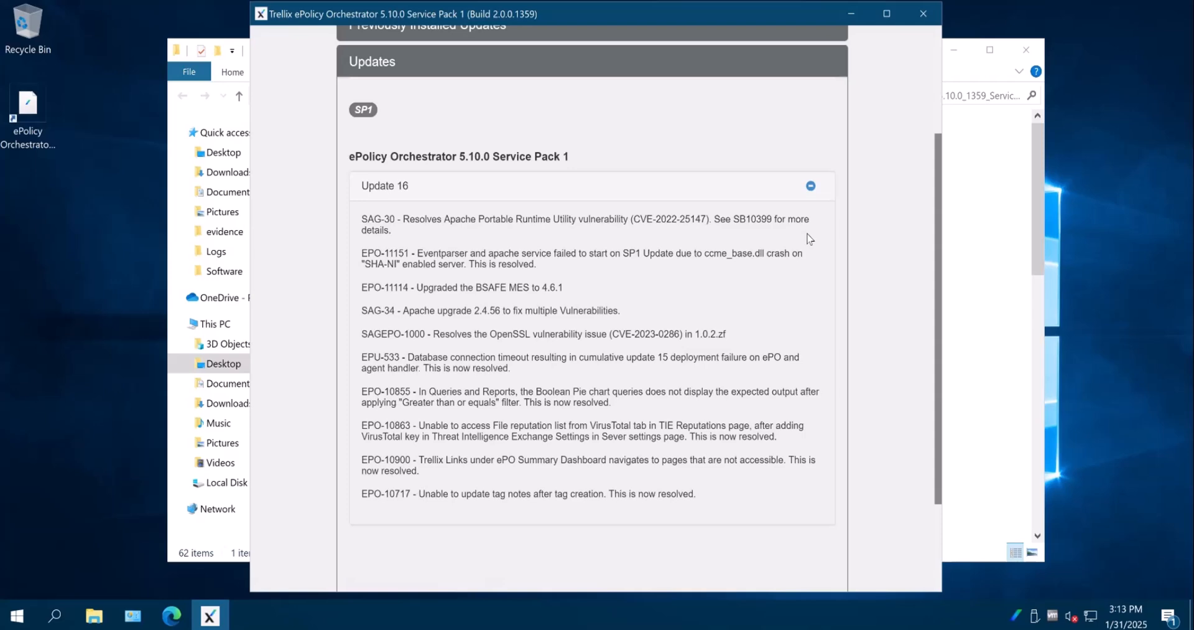
{"action": "scroll", "coordinate": [808, 238], "scroll_direction": "down", "scroll_amount": 3}
{"action": "left_click", "coordinate": [809, 555]}
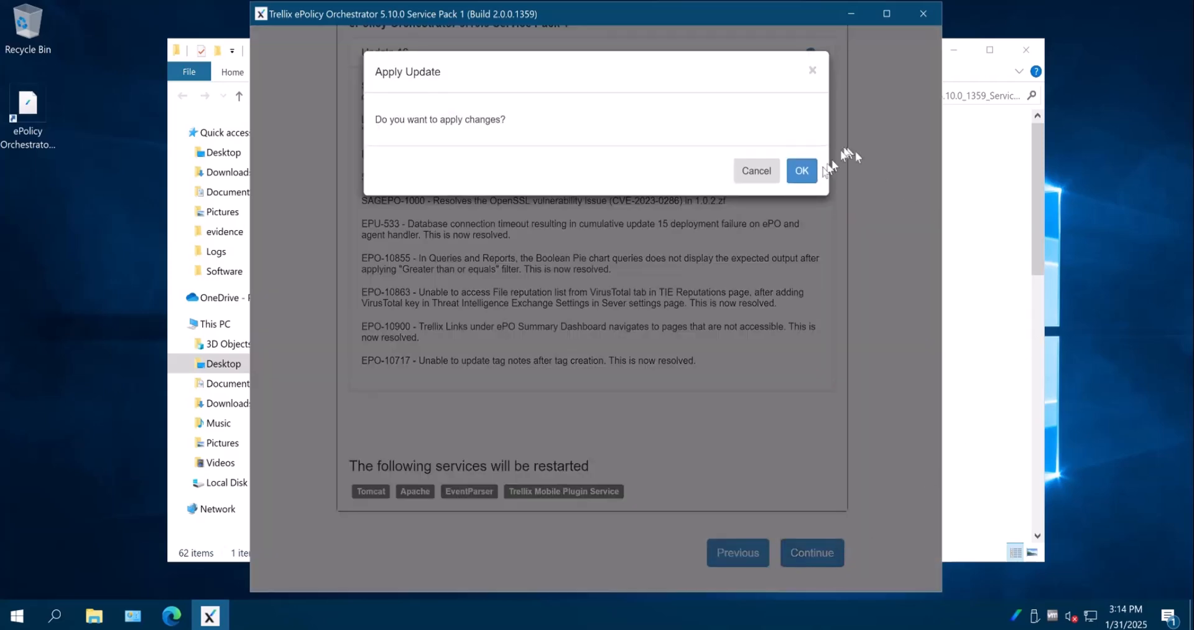
{"action": "left_click", "coordinate": [801, 171]}
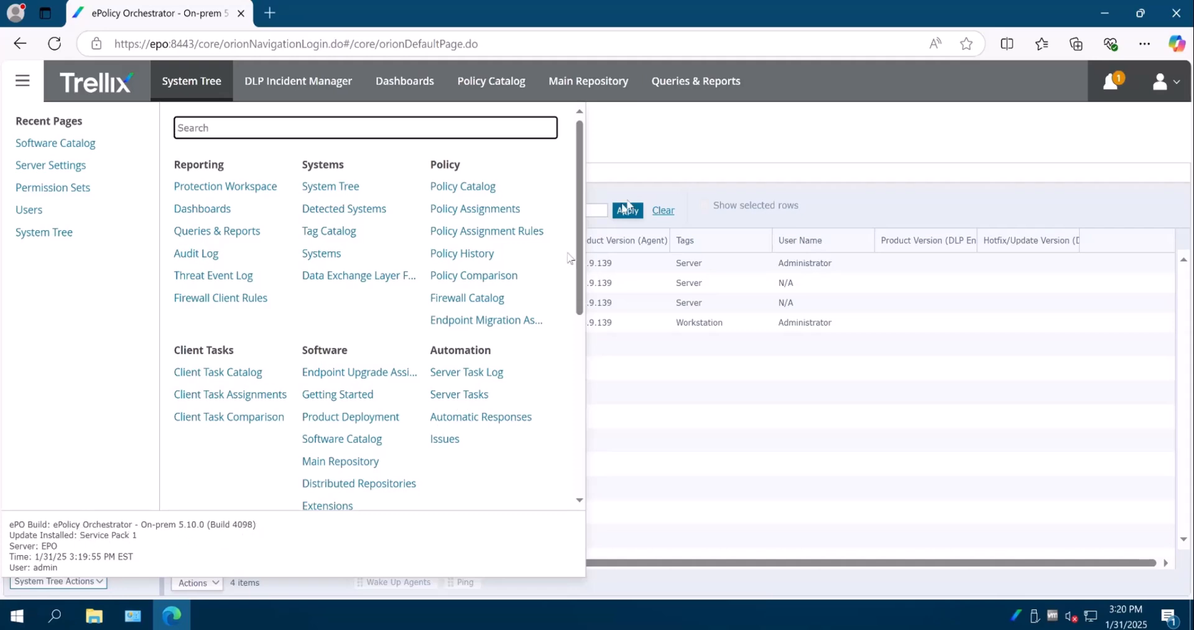
Check the ePO build and installed update in the ePolicy Orchestrator console's main menu
{"action": "left_click", "coordinate": [685, 142]}
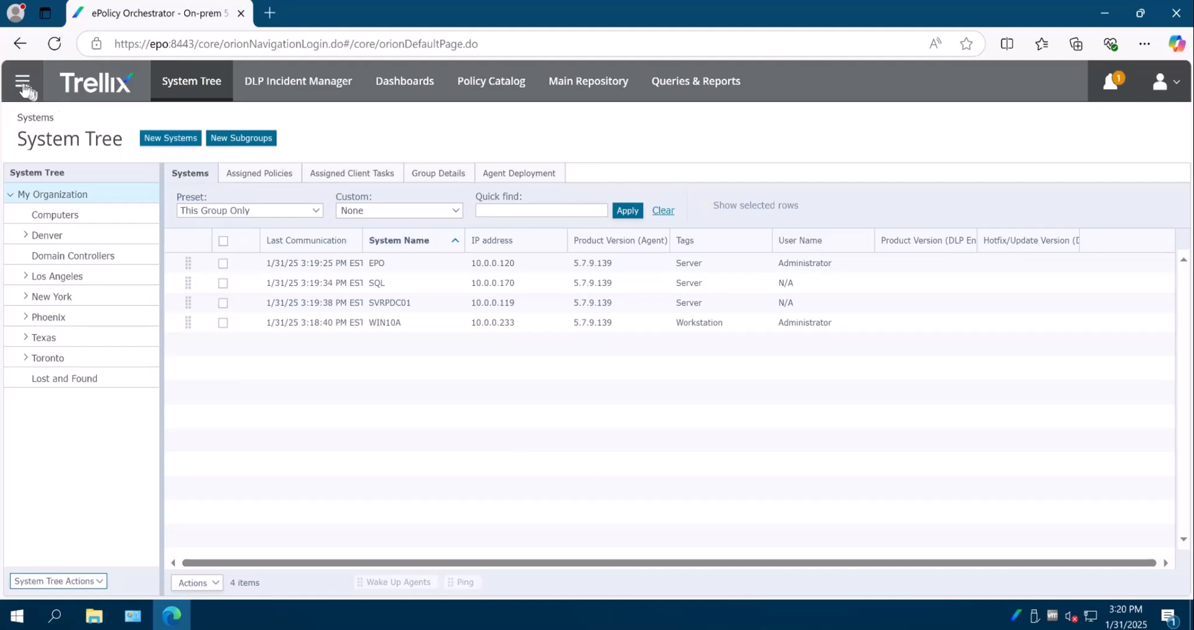
{"action": "left_click", "coordinate": [22, 84]}
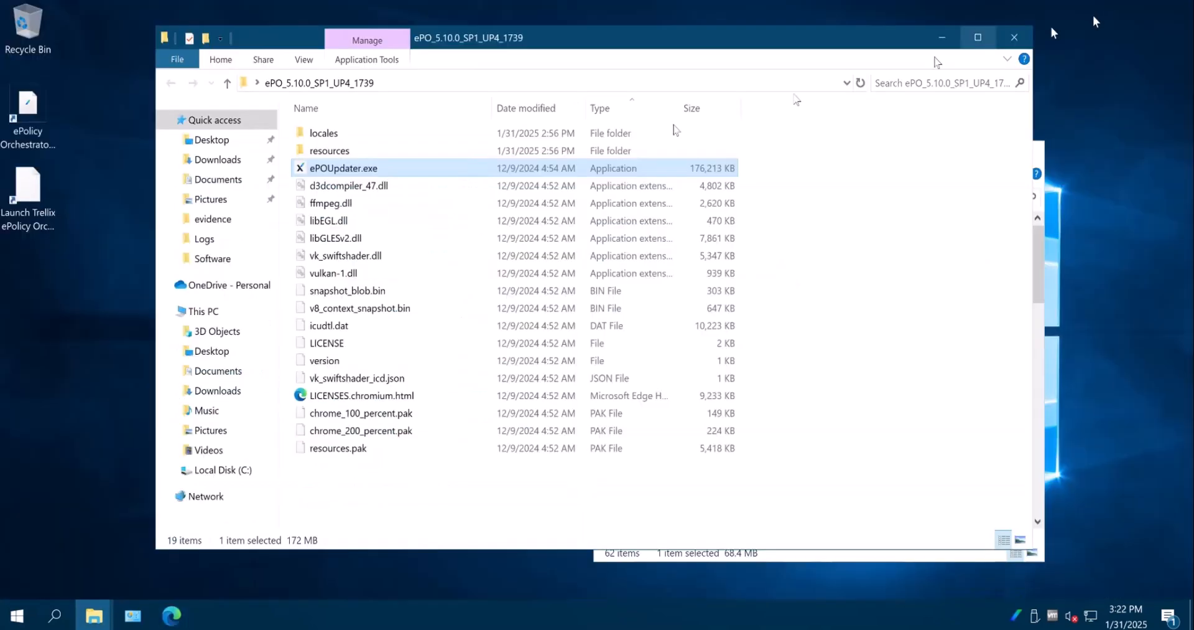
Try to start the Service Pack 1 Update 4 updater from ePO_5.10.0_SP1_UP4_1739, entering the database password and accepting the license agreement
{"action": "double_click", "coordinate": [359, 167]}
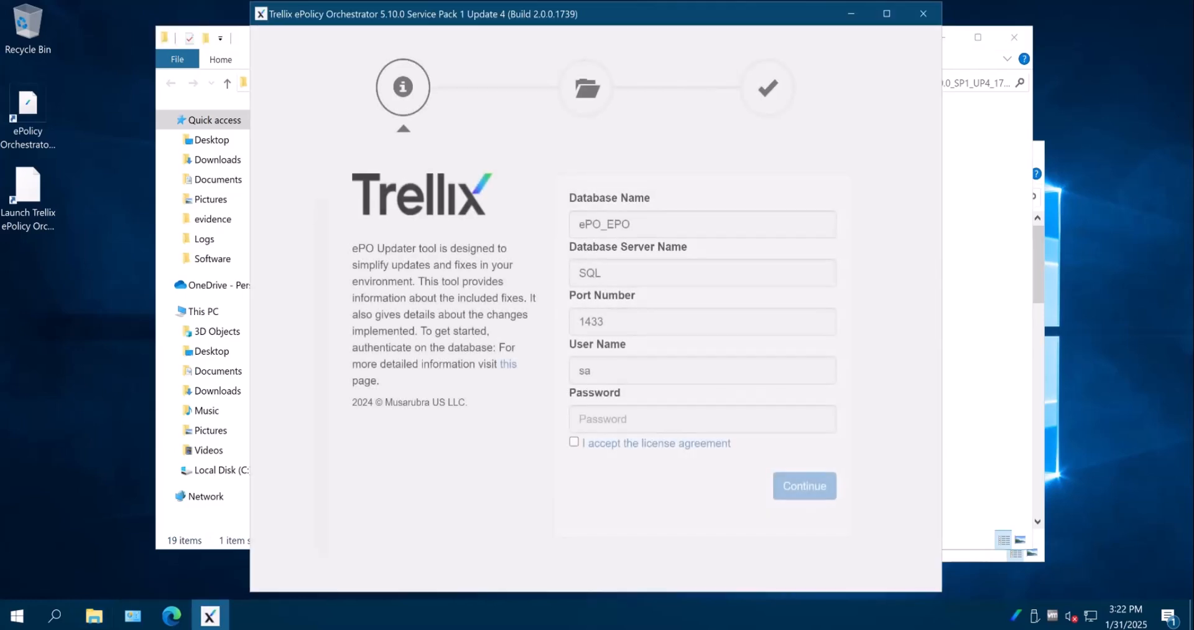
{"action": "left_click", "coordinate": [647, 422]}
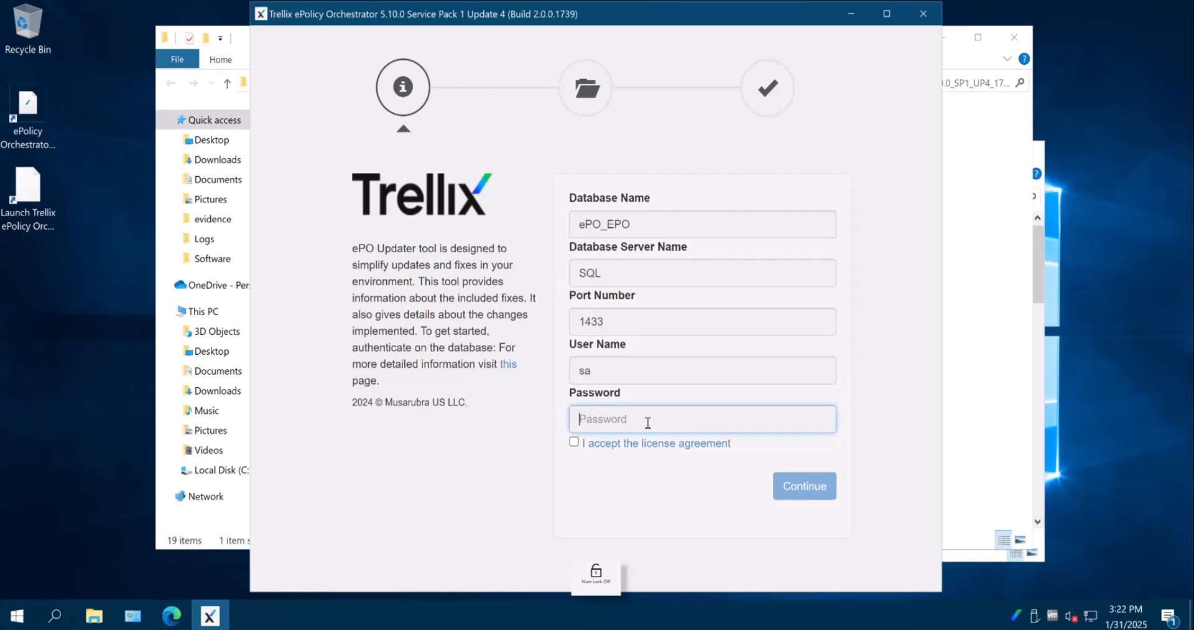
{"action": "type", "text": "P"}
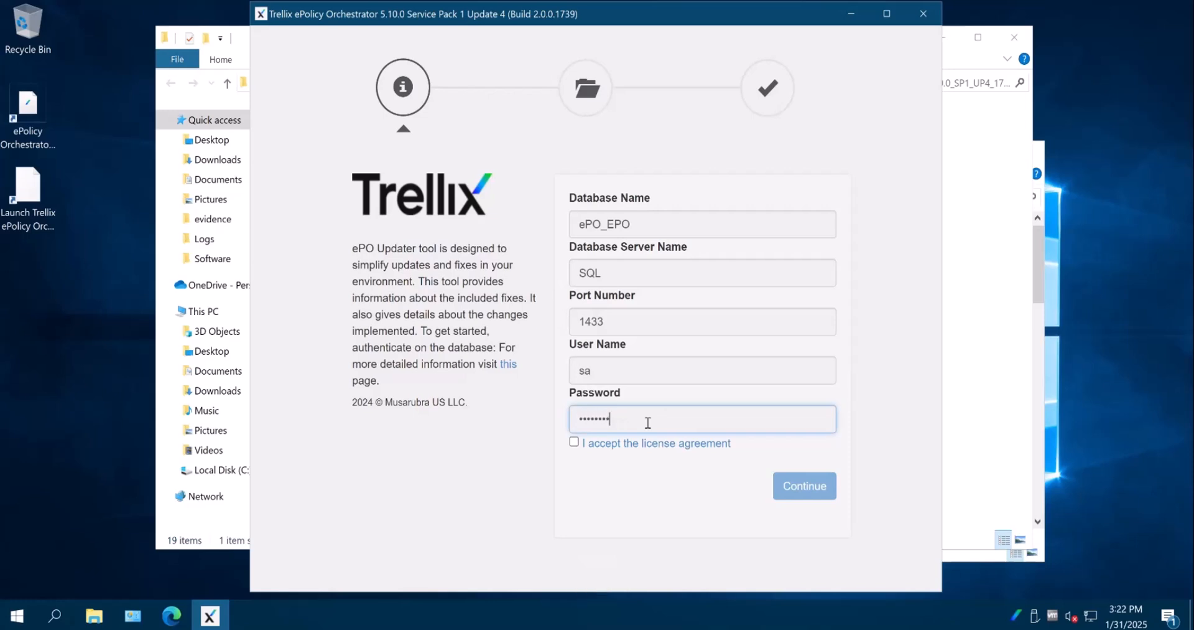
{"action": "left_click", "coordinate": [573, 441]}
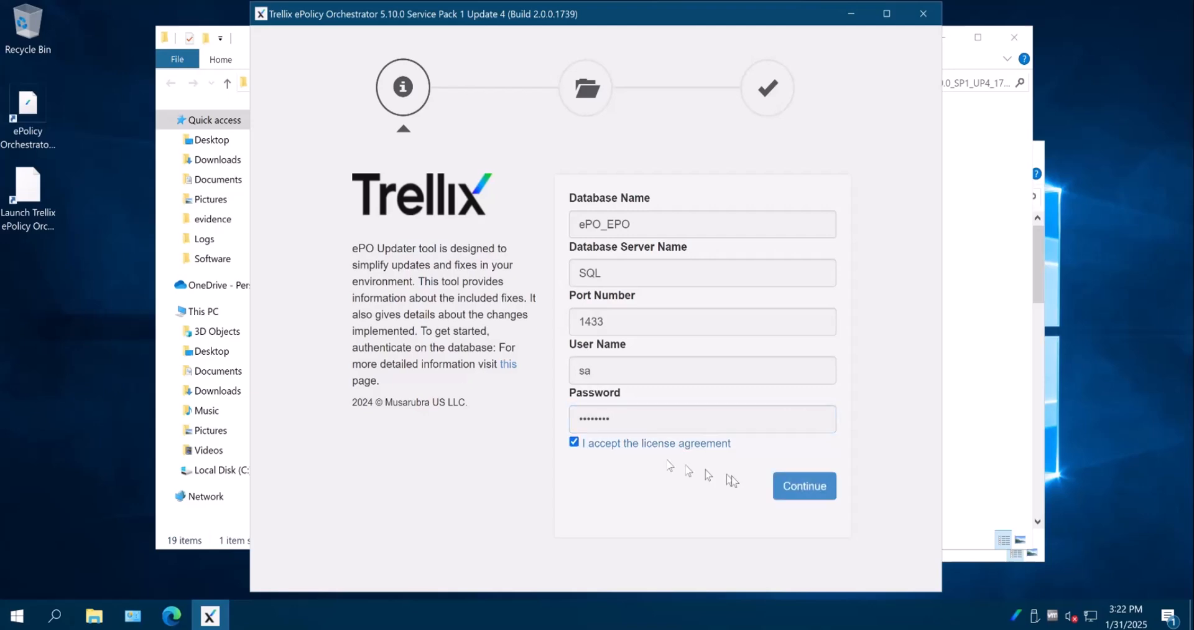
{"action": "left_click", "coordinate": [796, 488]}
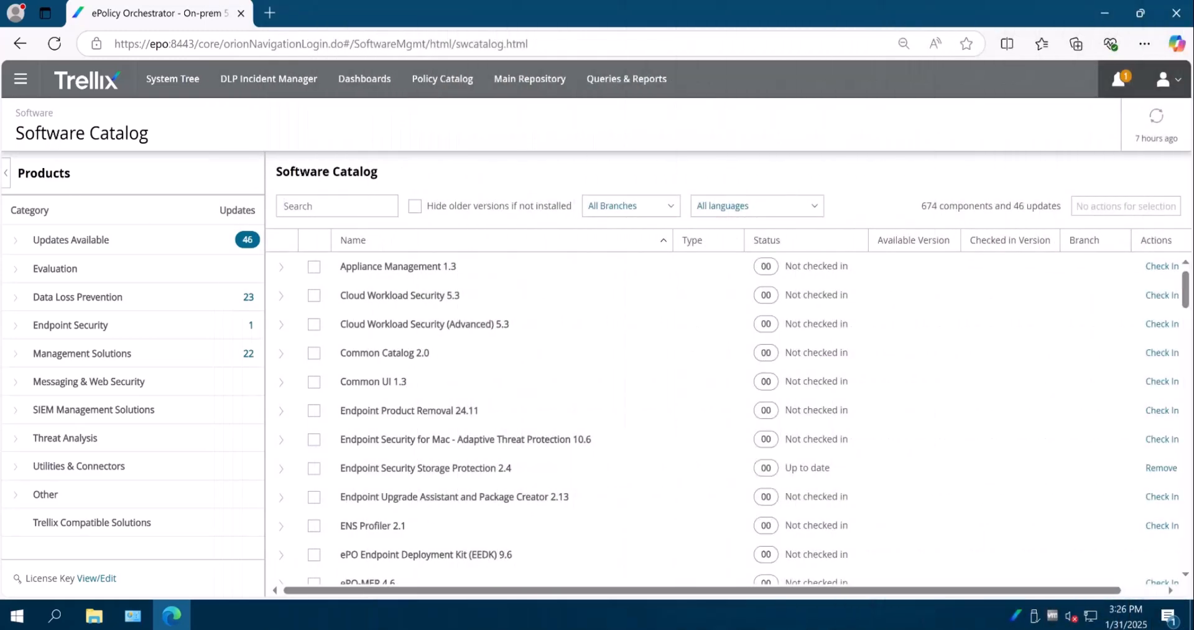
Search the Software Catalog for "drive" and update the Drive Encryption Admin extension under Trellix Drive Encryption 7.4 to version 7.4.4.6
{"action": "type", "text": "drive"}
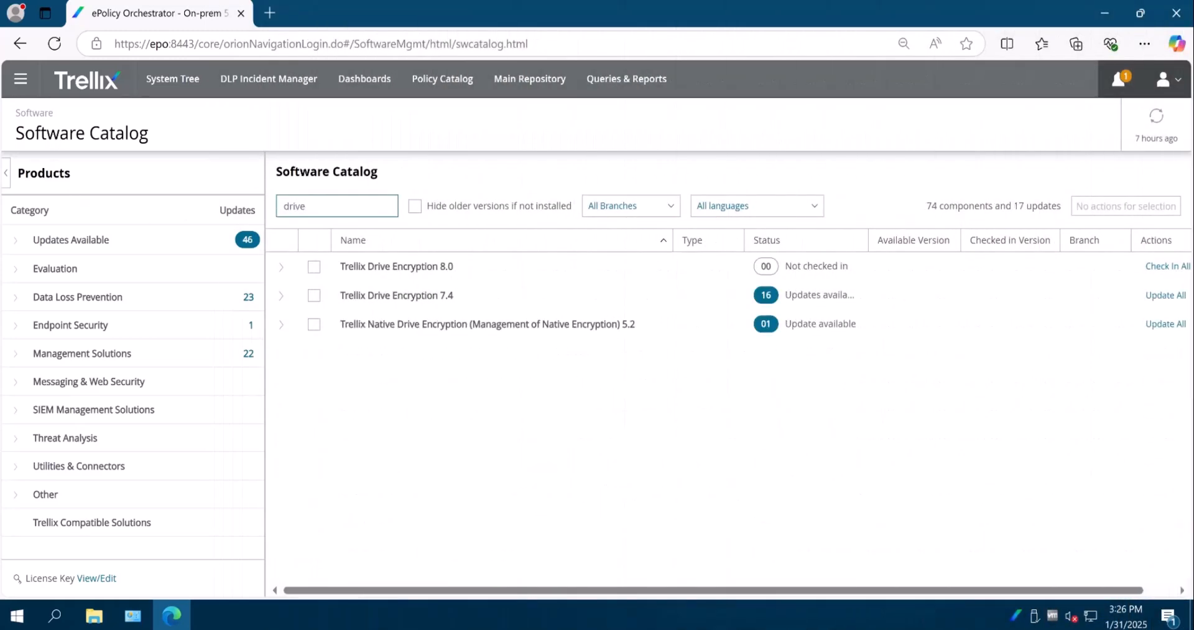
{"action": "left_click", "coordinate": [281, 297]}
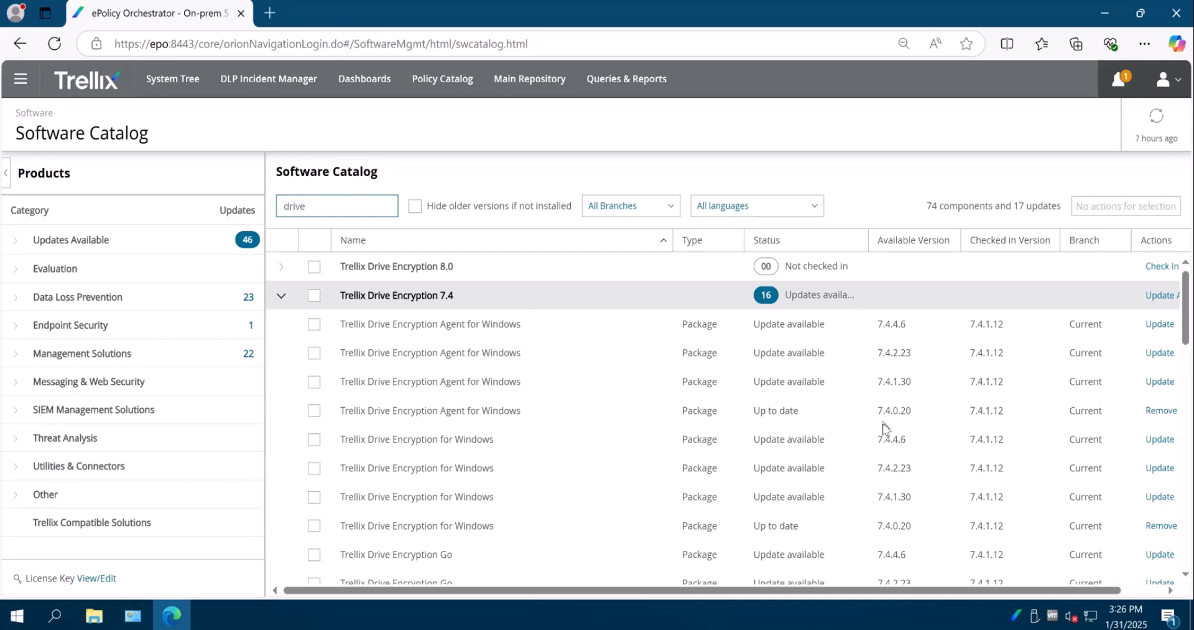
{"action": "scroll", "coordinate": [884, 429], "scroll_direction": "down", "scroll_amount": 3}
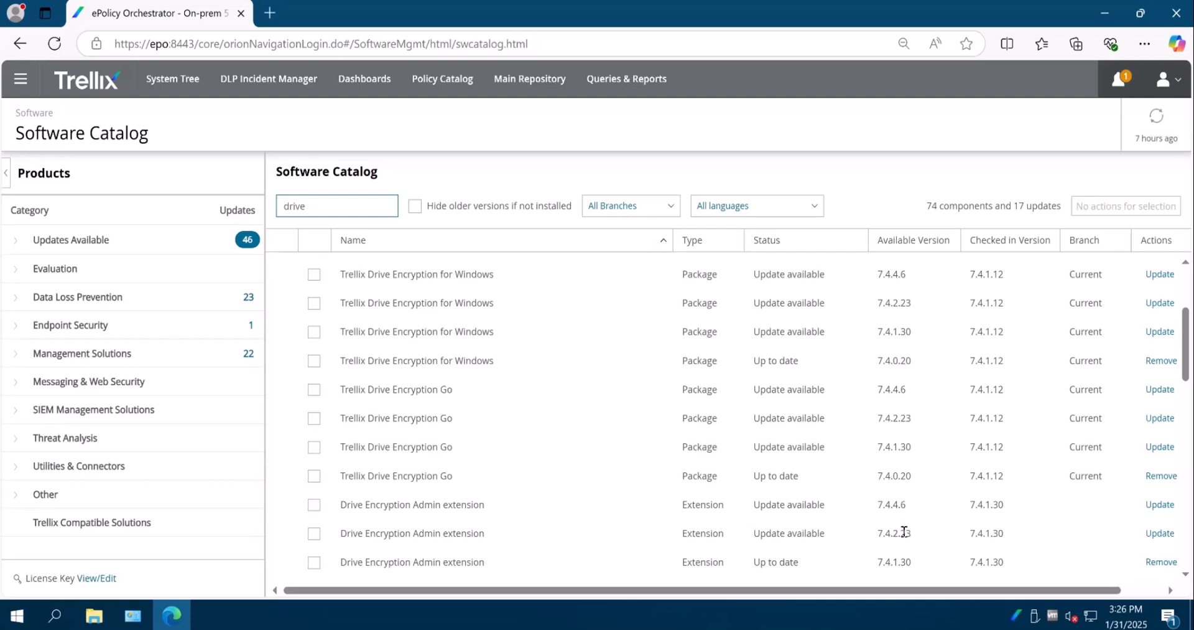
{"action": "left_click", "coordinate": [1157, 506]}
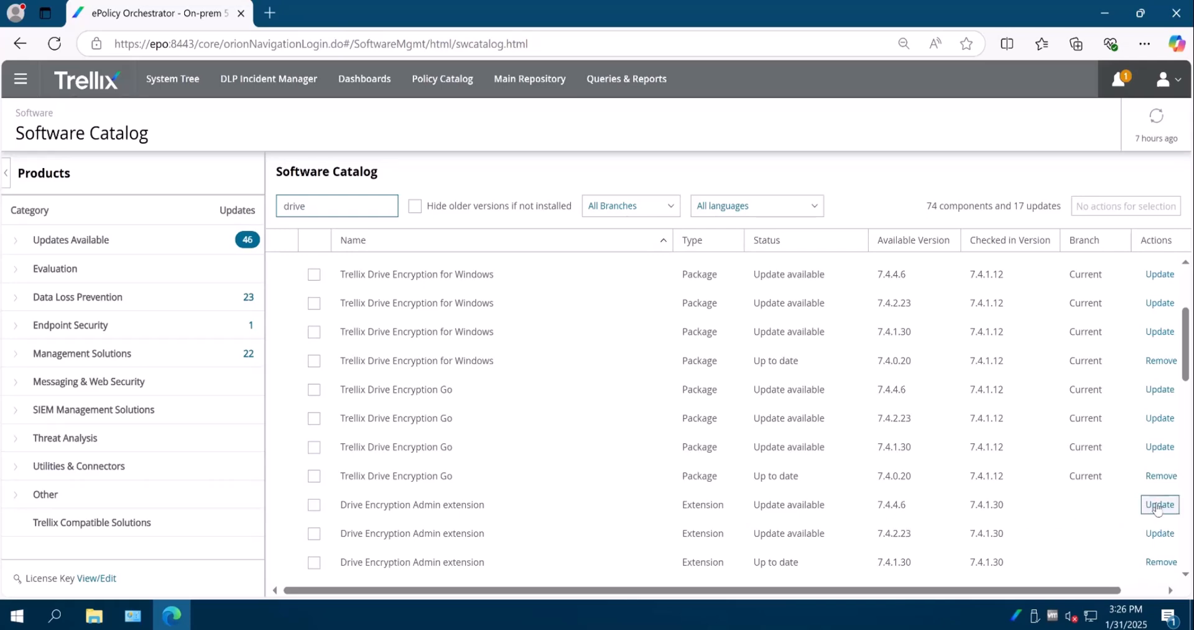
{"action": "left_click", "coordinate": [1037, 303]}
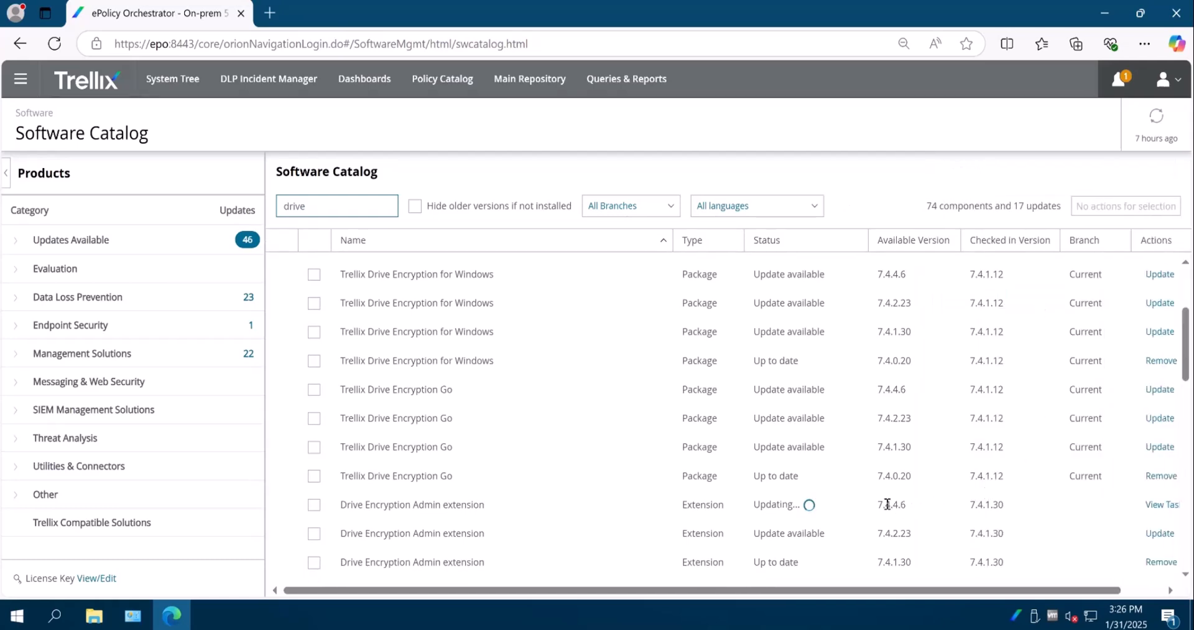
Update the Drive Encryption for PC extension to version 7.4.4.6 and close the browser
{"action": "scroll", "coordinate": [887, 504], "scroll_direction": "down", "scroll_amount": 1}
{"action": "scroll", "coordinate": [888, 504], "scroll_direction": "down", "scroll_amount": 1}
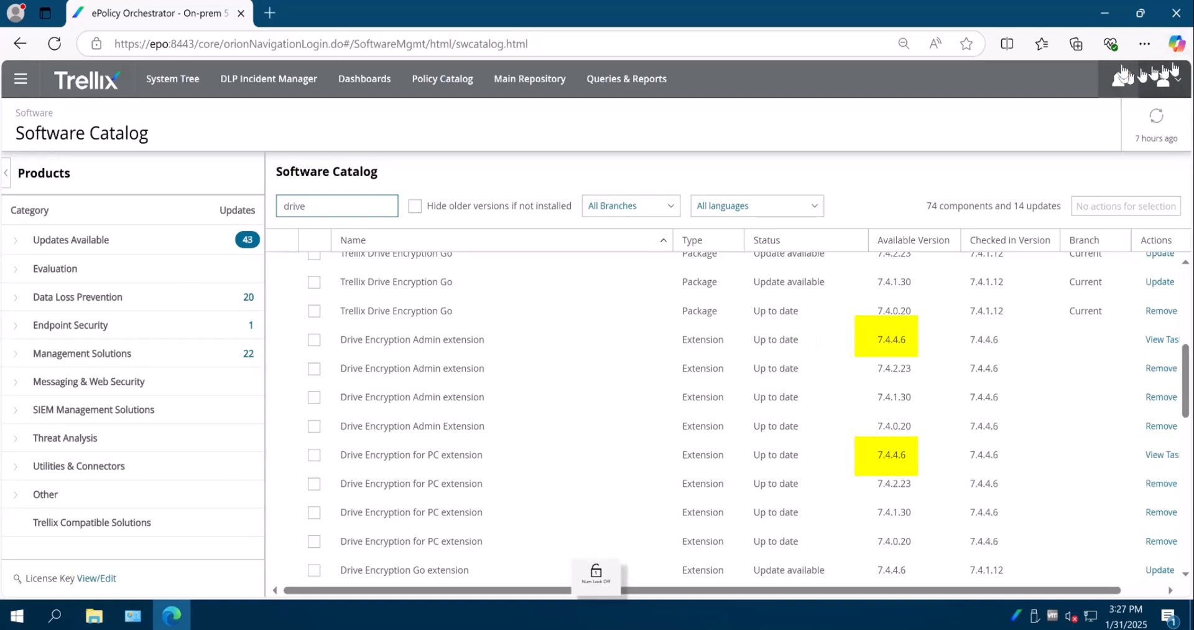
{"action": "left_click", "coordinate": [1179, 15]}
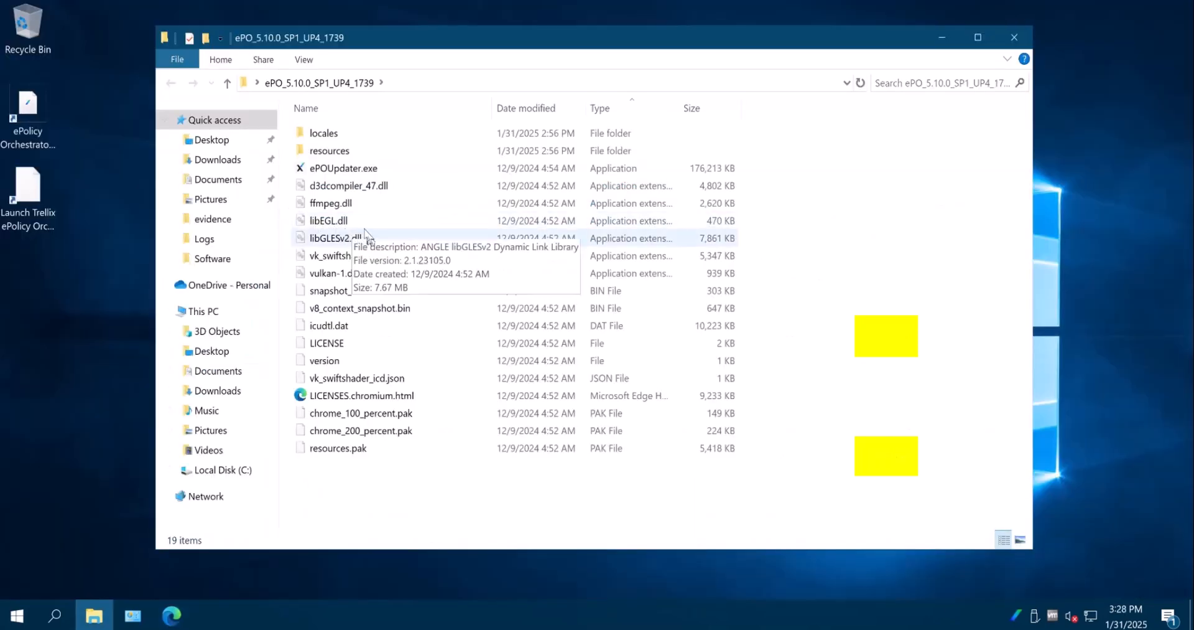
Run ePOUpdater.exe from the ePO_5.10.0_SP1_UP4_1739 folder again, entering the database password, accepting the license agreement and continuing
{"action": "left_click", "coordinate": [345, 169]}
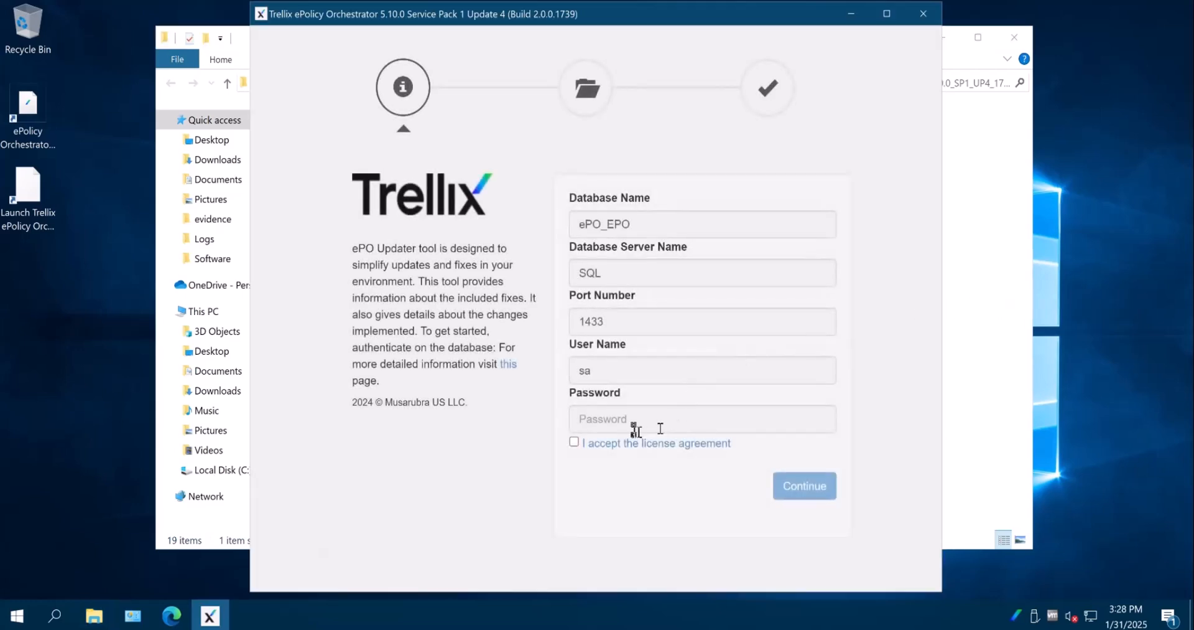
{"action": "left_click", "coordinate": [661, 428]}
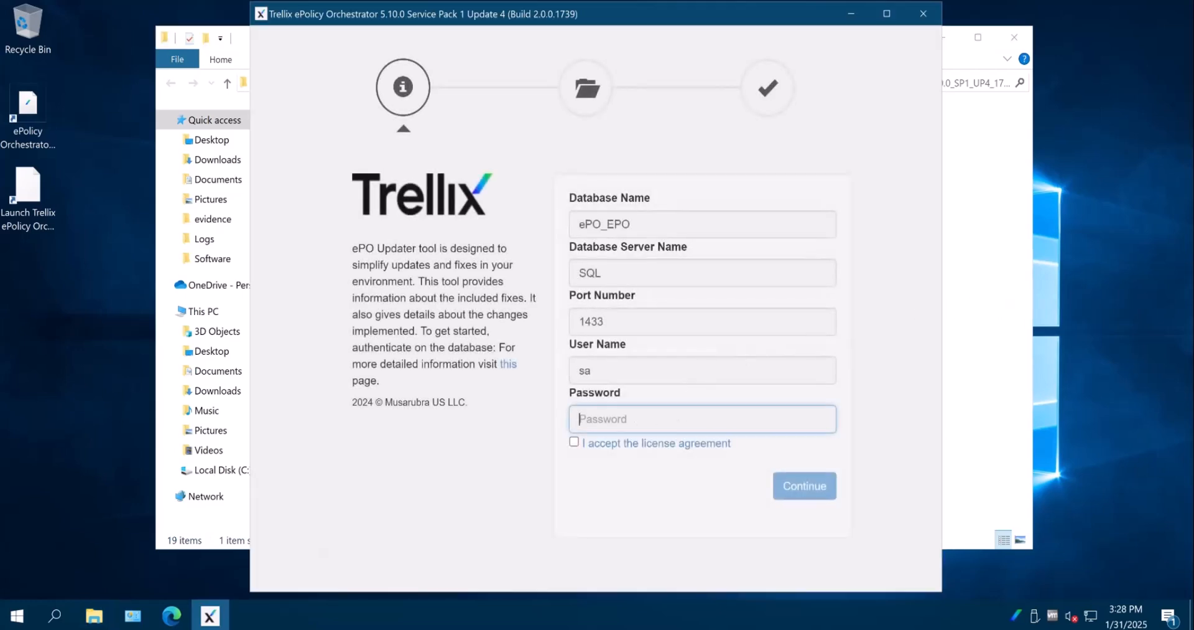
{"action": "type", "text": "•"}
{"action": "left_click", "coordinate": [800, 492]}
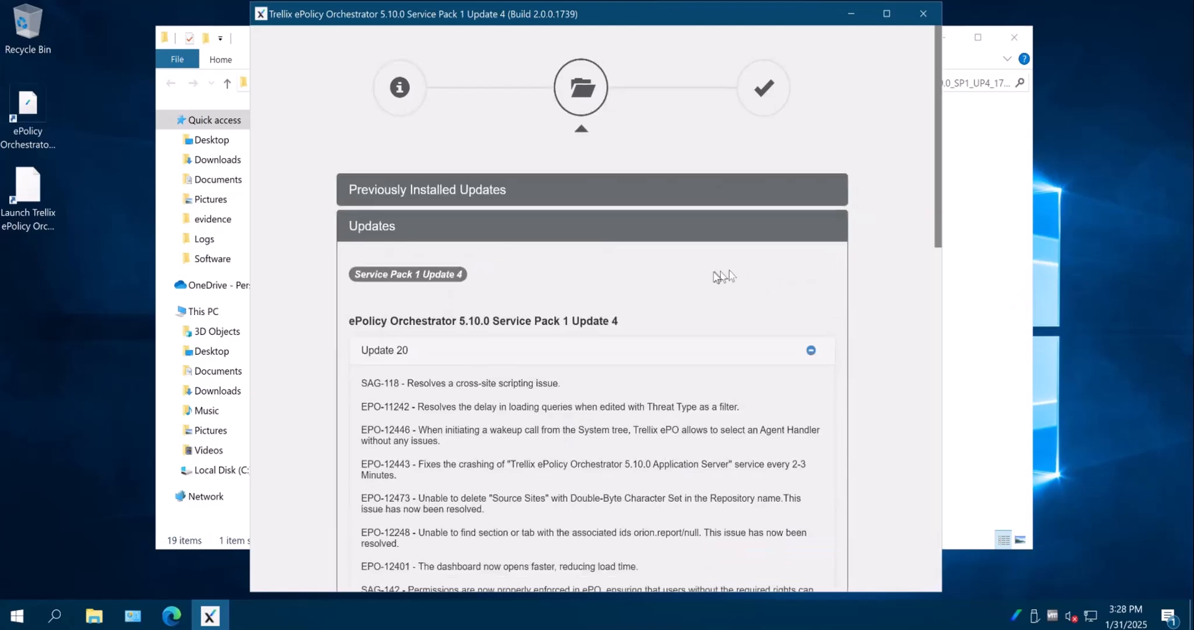
Review and install ePolicy Orchestrator 5.10.0 Service Pack 1 Update 4, finish the updater and close its folder
{"action": "scroll", "coordinate": [717, 277], "scroll_direction": "down", "scroll_amount": 1}
{"action": "scroll", "coordinate": [717, 277], "scroll_direction": "down", "scroll_amount": 1}
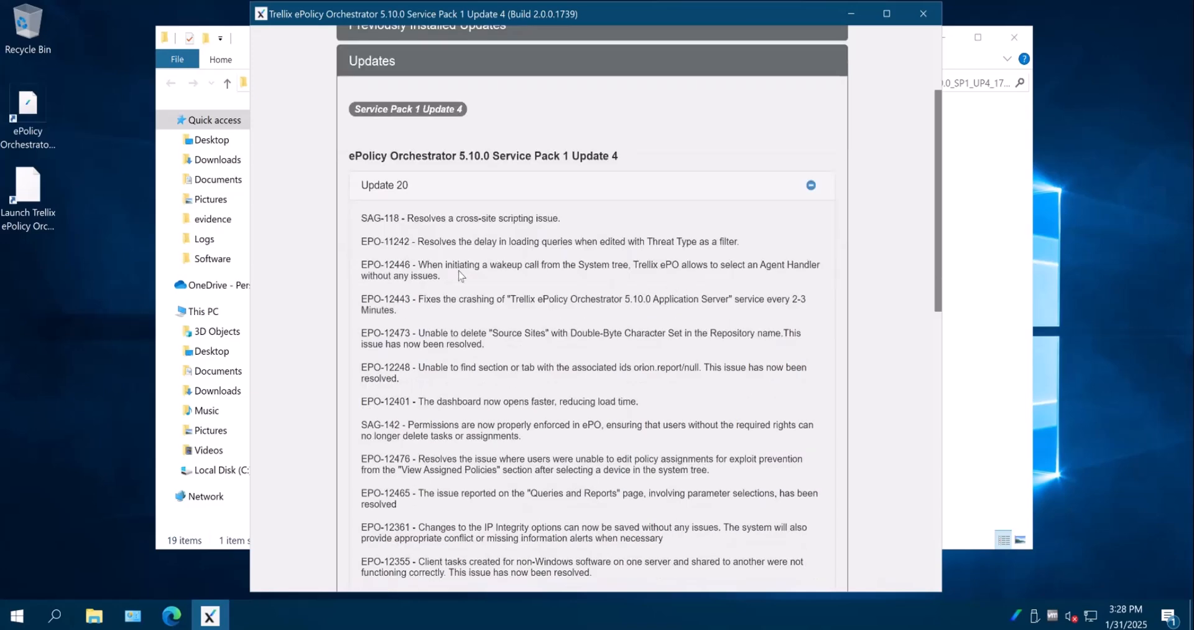
{"action": "scroll", "coordinate": [733, 265], "scroll_direction": "up", "scroll_amount": 2}
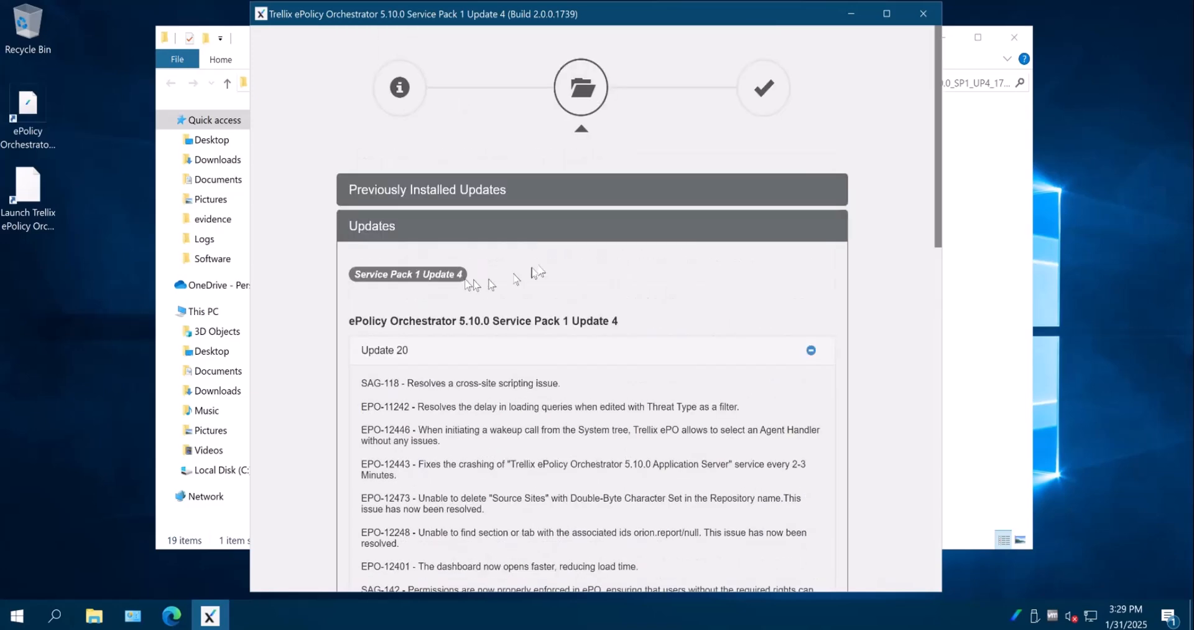
{"action": "left_click_drag", "start_coordinate": [943, 242], "coordinate": [943, 492]}
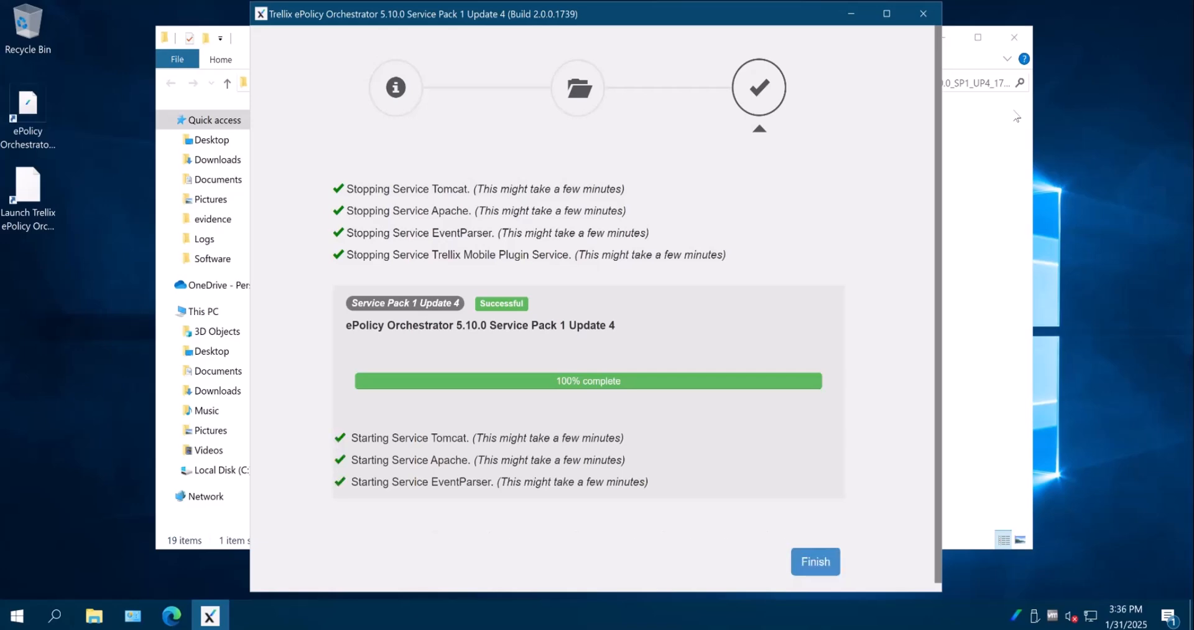
{"action": "left_click", "coordinate": [816, 561]}
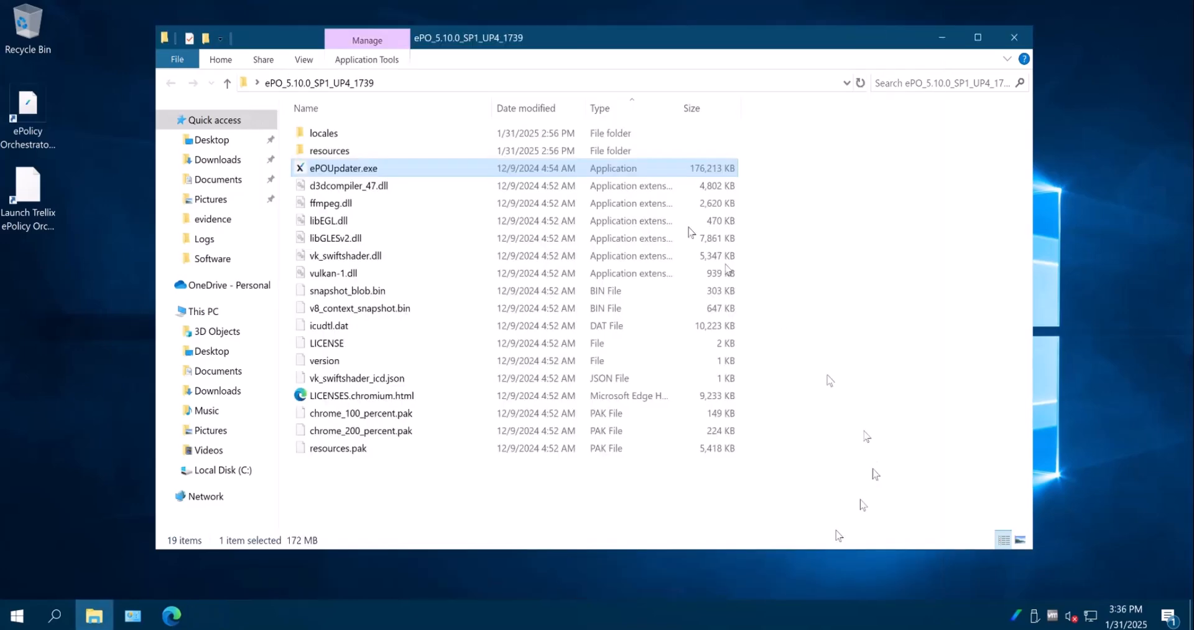
{"action": "left_click", "coordinate": [1014, 38]}
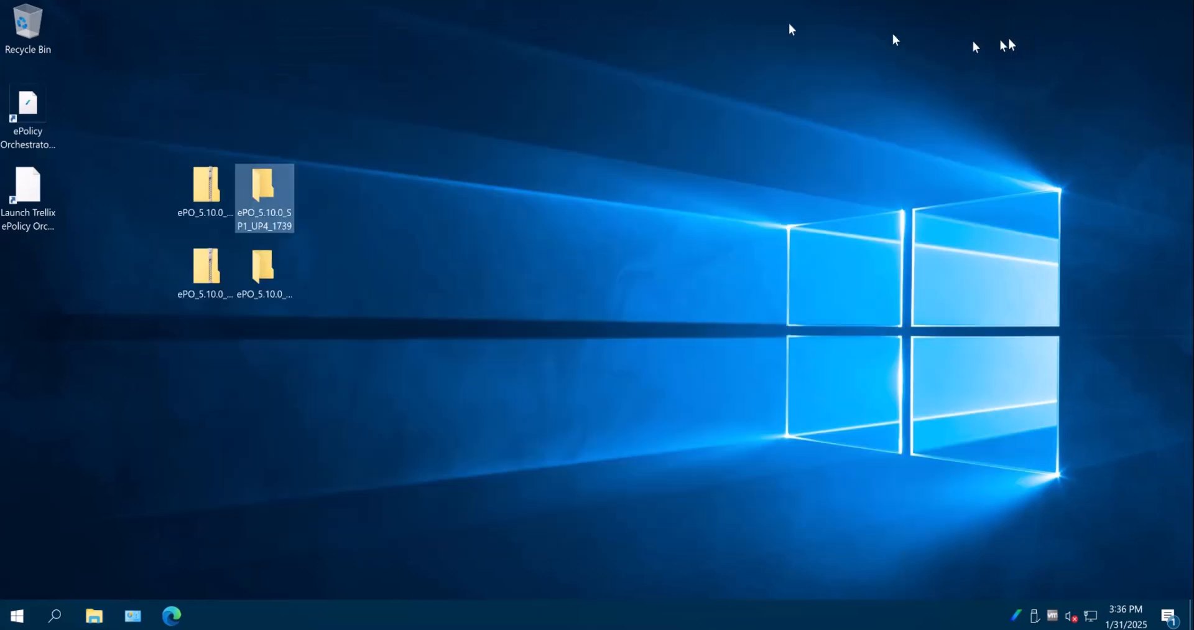
Open the ePolicy Orchestrator console and check the installed update version and available pages in its main menu
{"action": "double_click", "coordinate": [27, 106]}
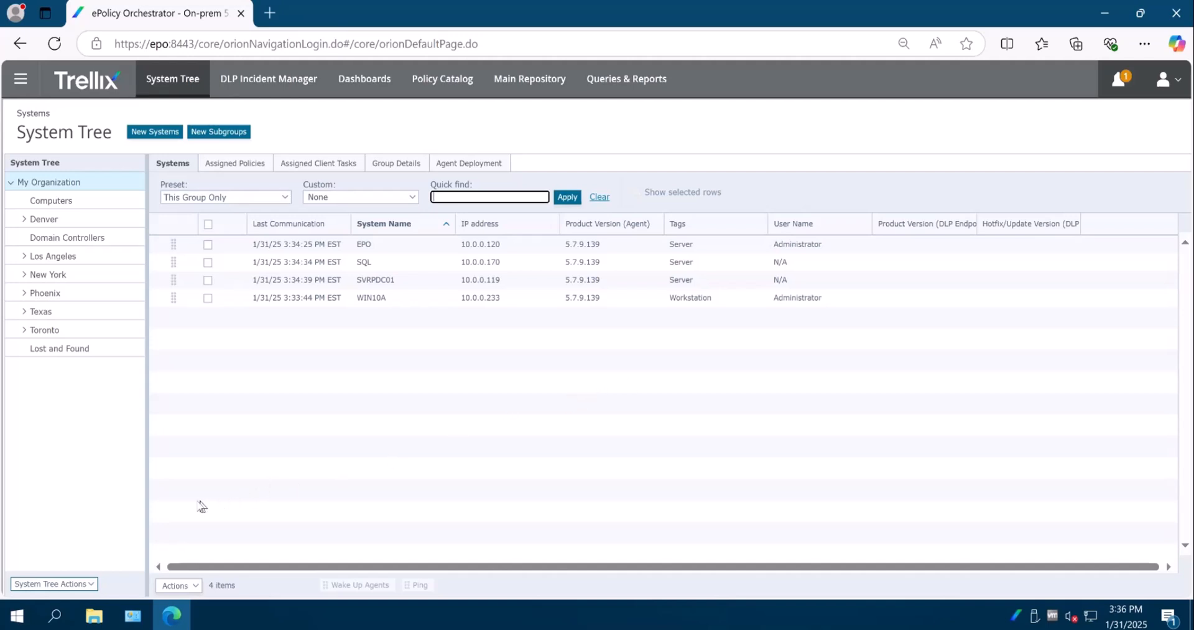
{"action": "left_click", "coordinate": [20, 79]}
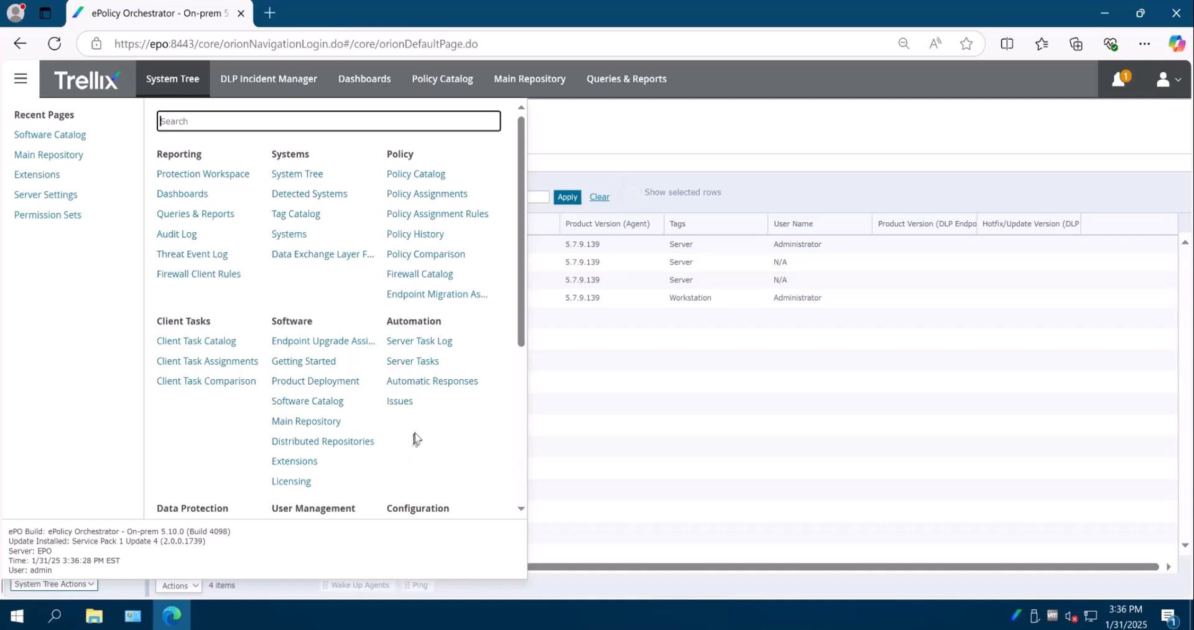
{"action": "scroll", "coordinate": [413, 439], "scroll_direction": "down", "scroll_amount": 4}
{"action": "scroll", "coordinate": [413, 438], "scroll_direction": "down", "scroll_amount": 1}
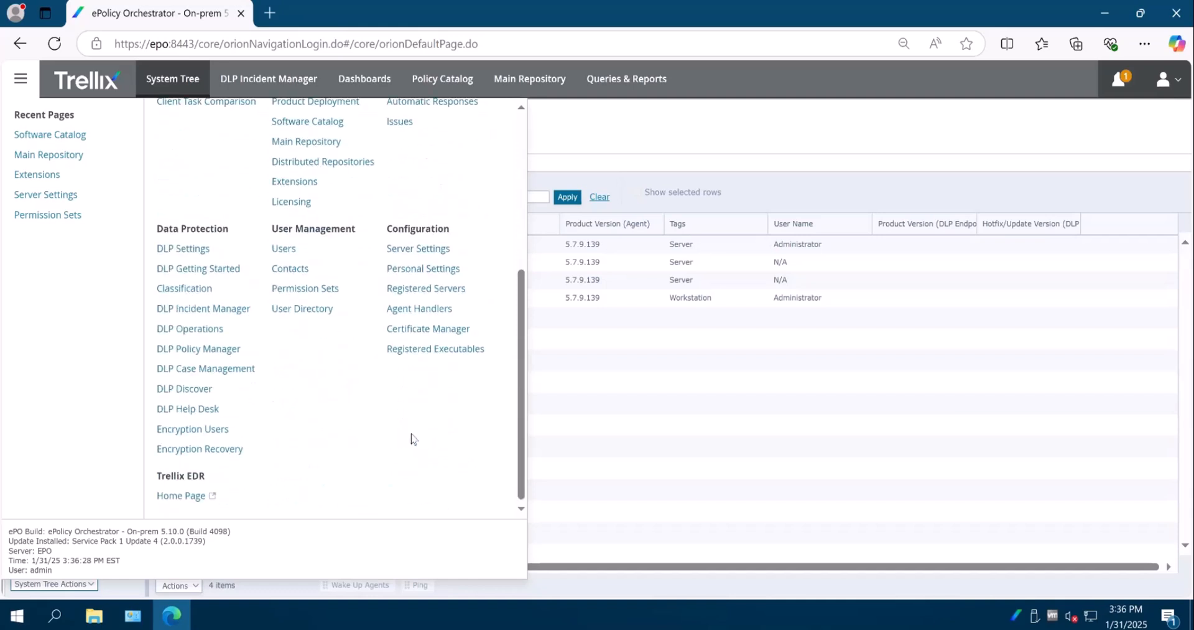